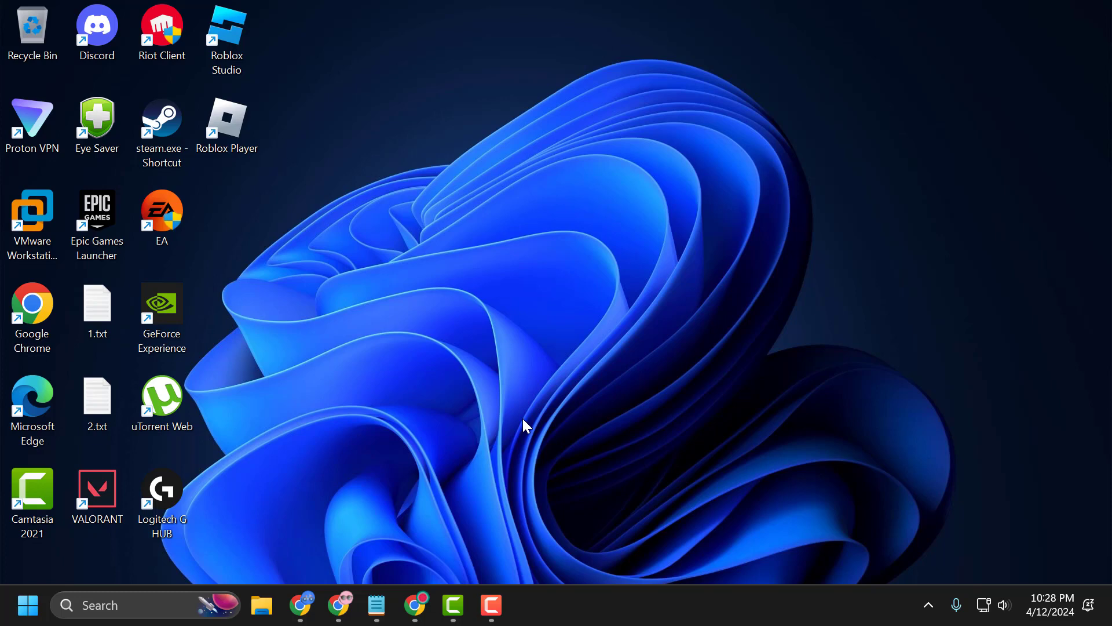
# Bring up Chrome and run a web search for 'chrome web store'
pyautogui.click(416, 605)
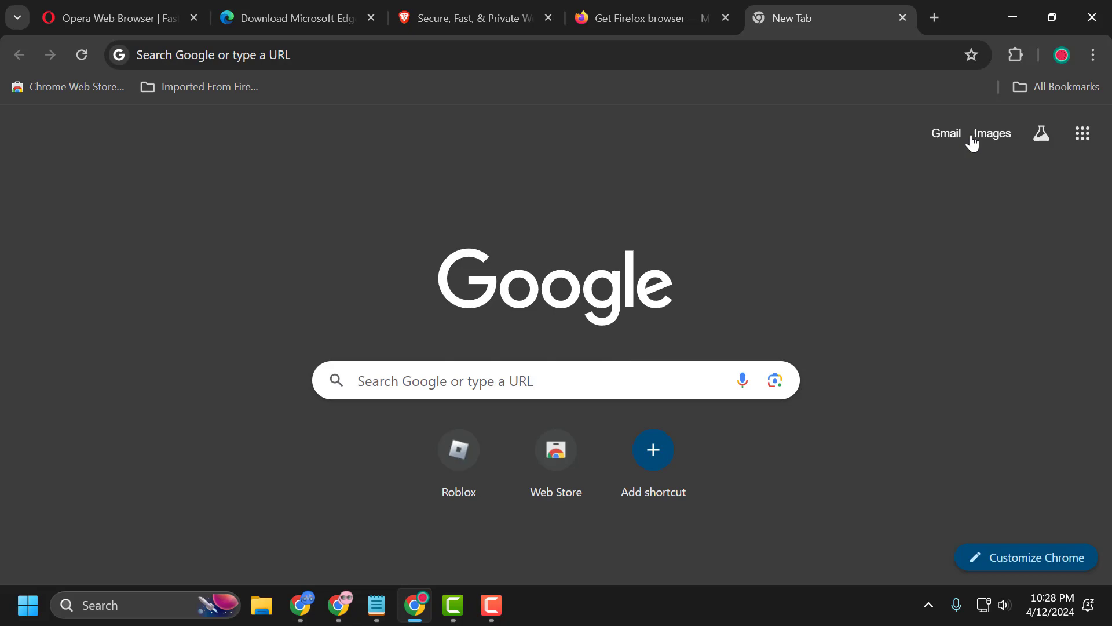
pyautogui.click(749, 65)
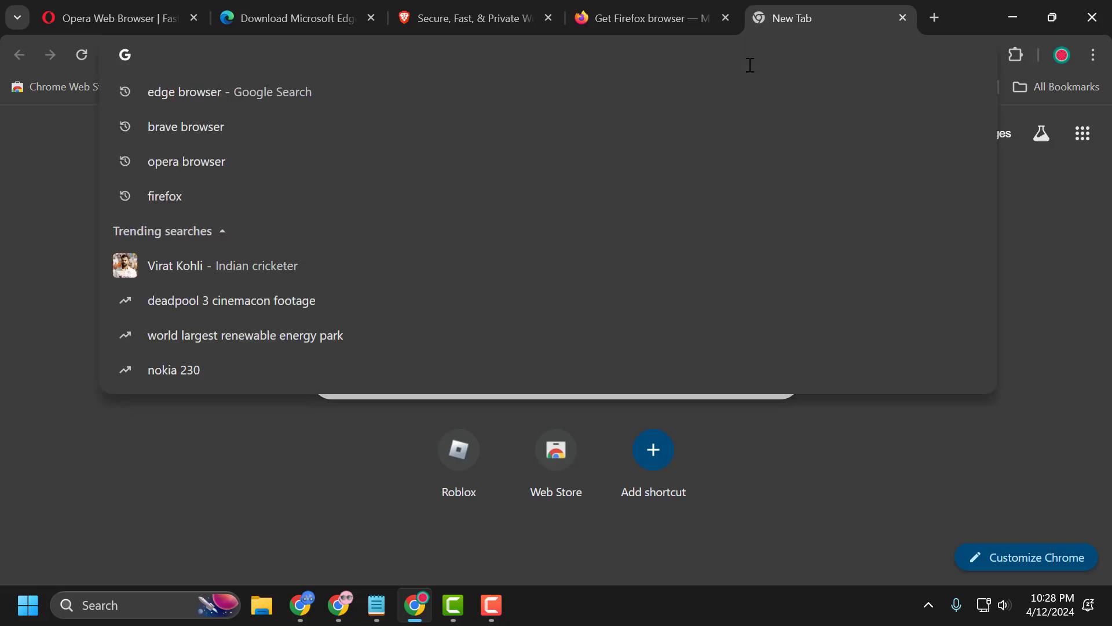
pyautogui.write('chrome ')
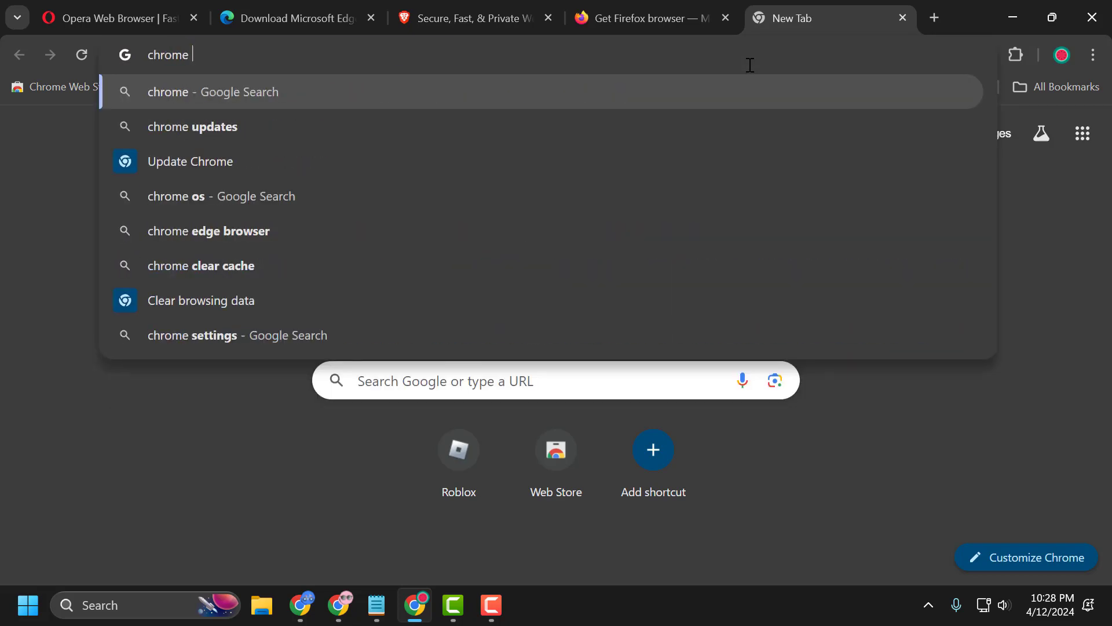
pyautogui.write('web ')
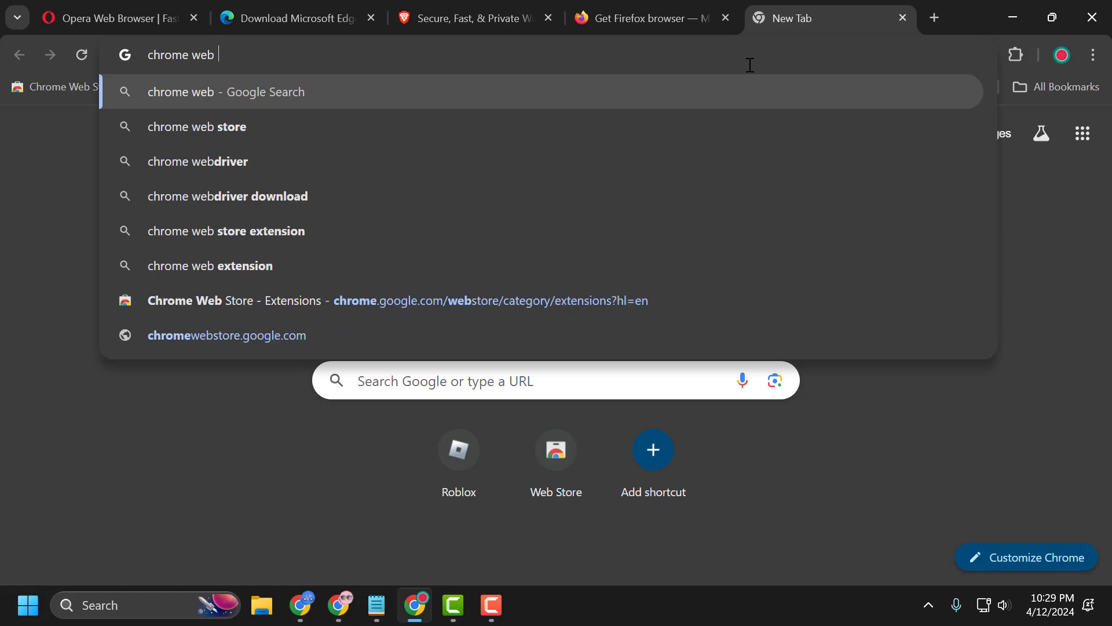
pyautogui.write('store')
pyautogui.press('Return')
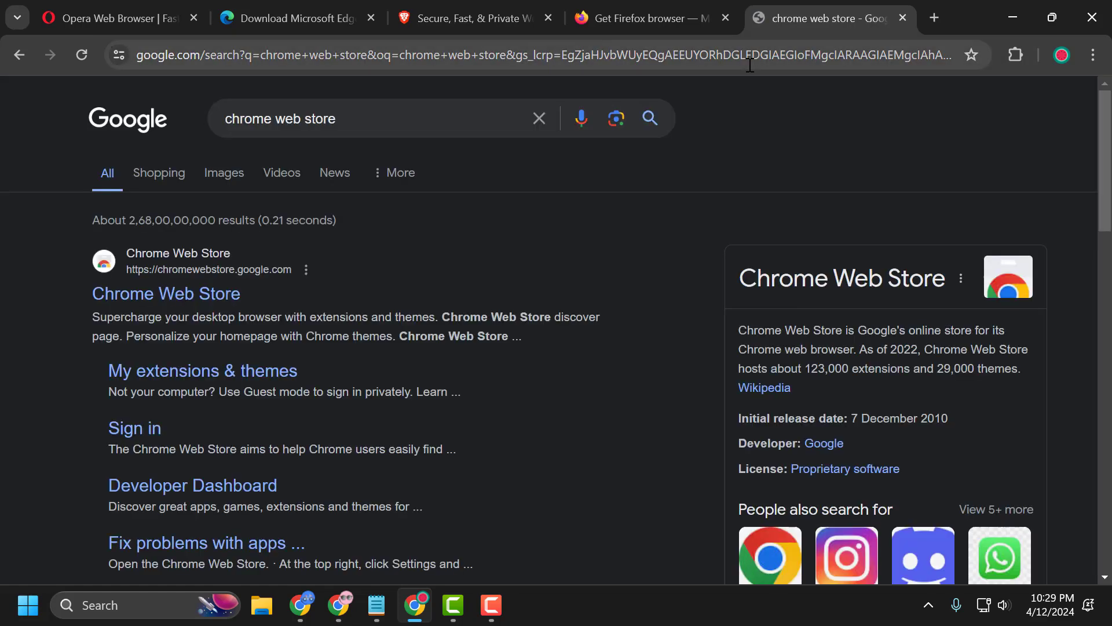
# Open the Chrome Web Store and search it for 'ublockorigin'
pyautogui.click(219, 298)
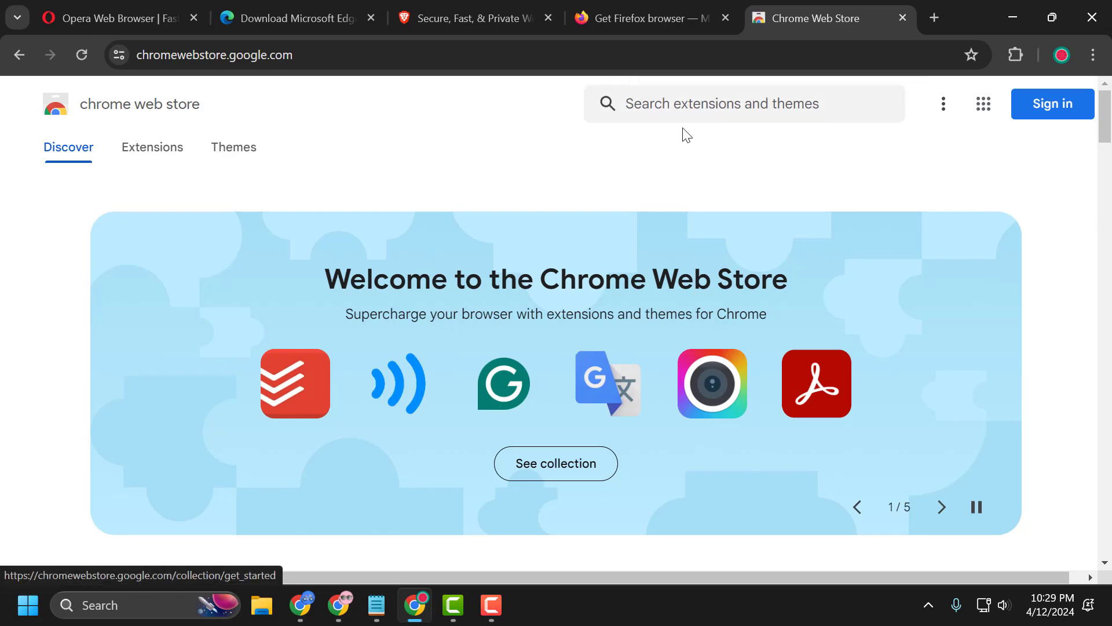
pyautogui.click(698, 106)
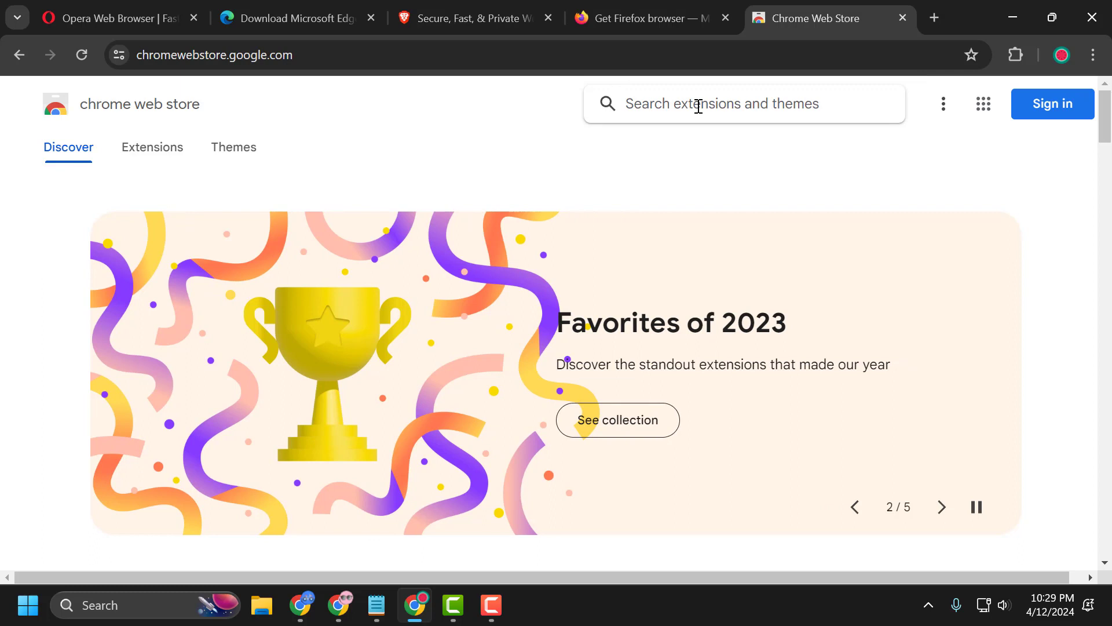
pyautogui.write('ublo')
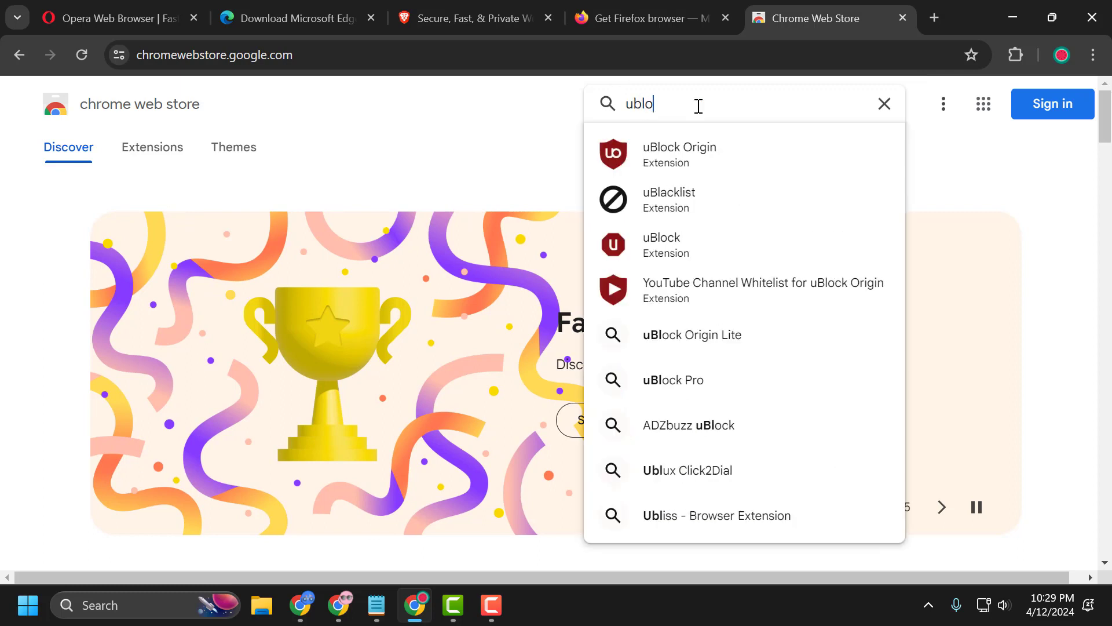
pyautogui.write('ckori')
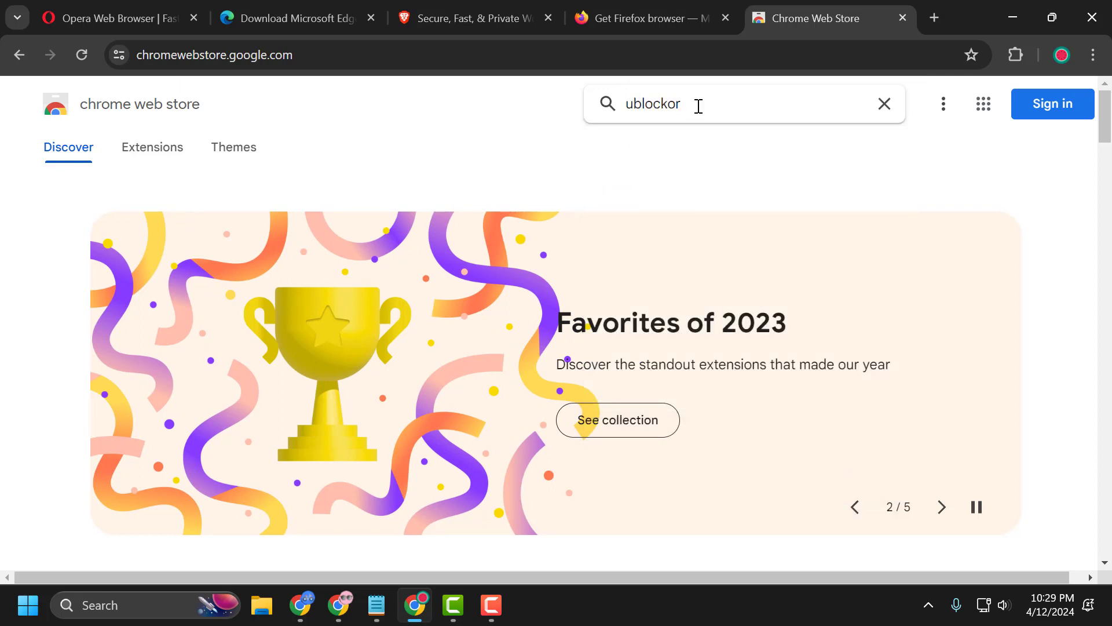
pyautogui.write('gin')
pyautogui.press('Return')
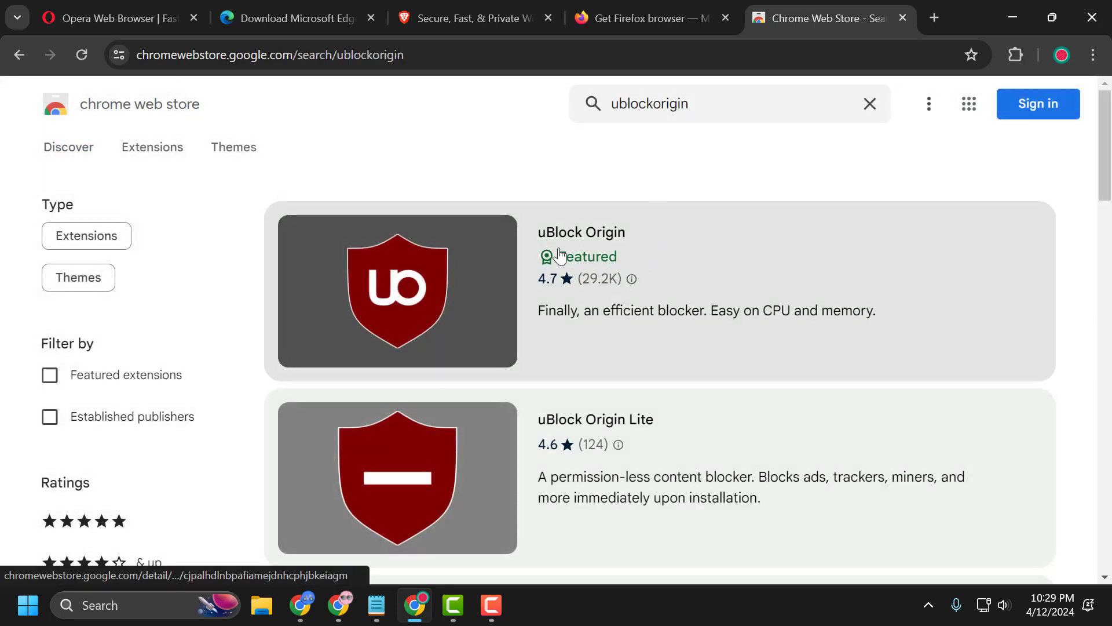
# Add uBlock Origin to Chrome from its store page
pyautogui.click(685, 264)
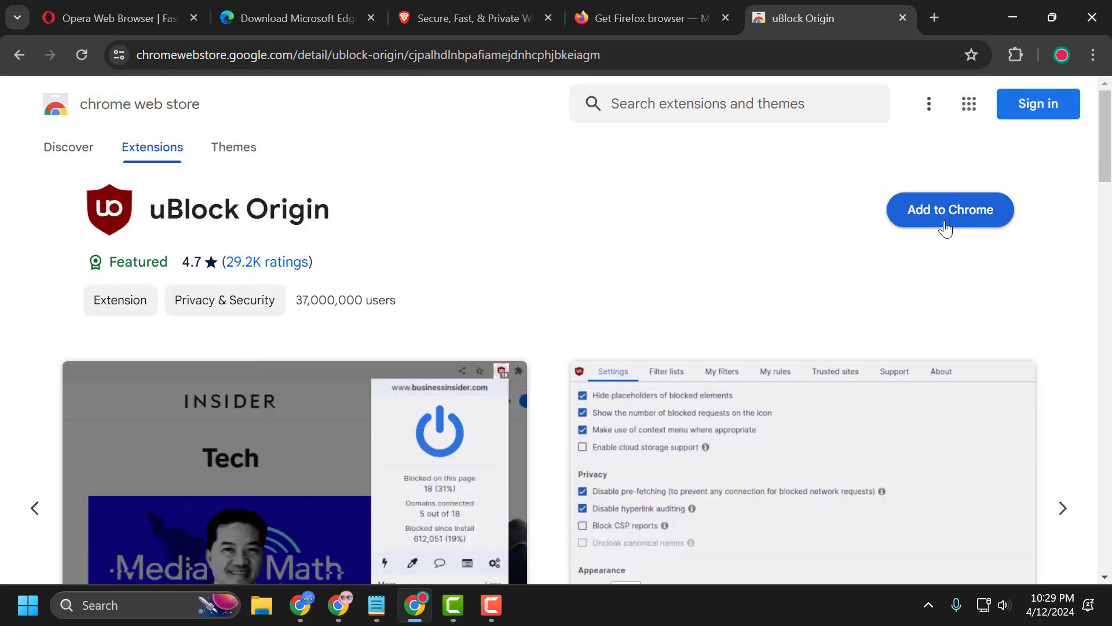
pyautogui.click(1002, 225)
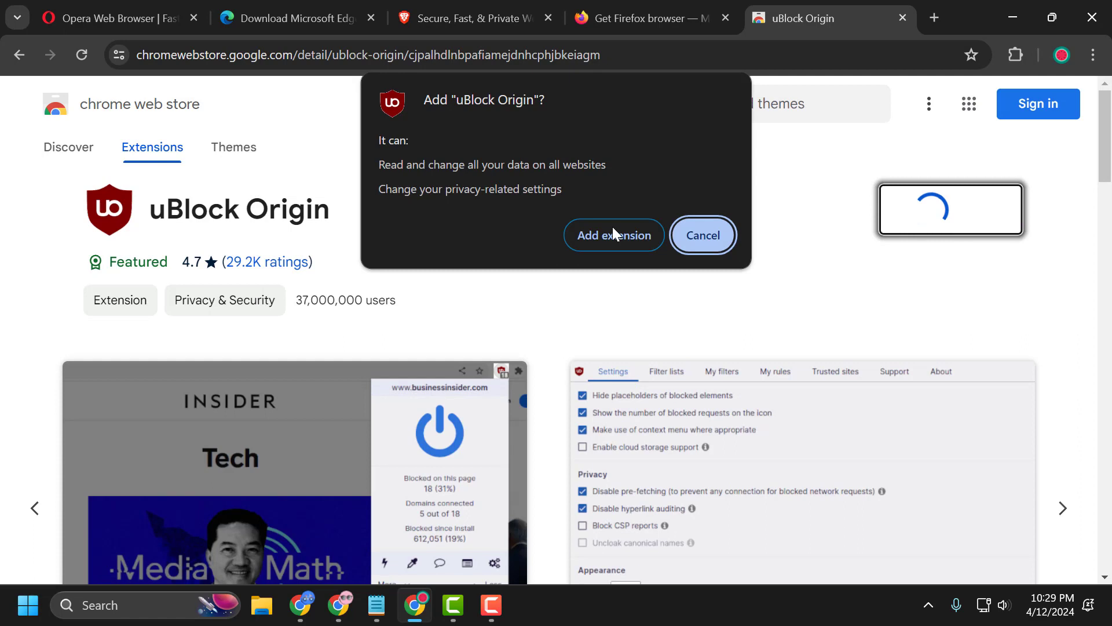
pyautogui.click(606, 237)
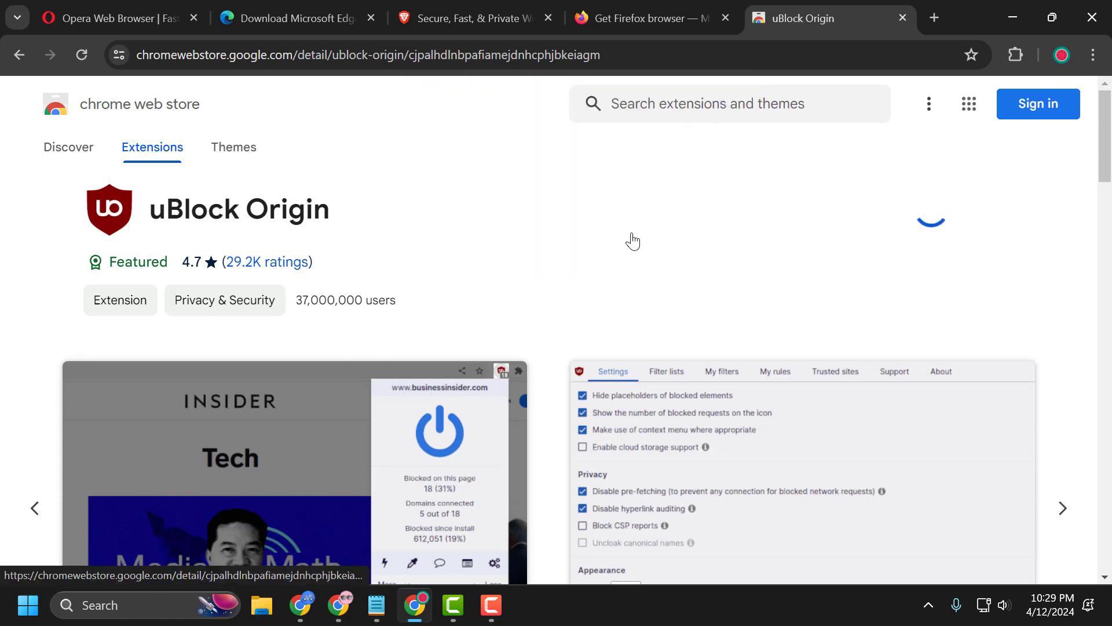
# Pin uBlock Origin to the toolbar and show its blocking-stats popup
pyautogui.click(1015, 57)
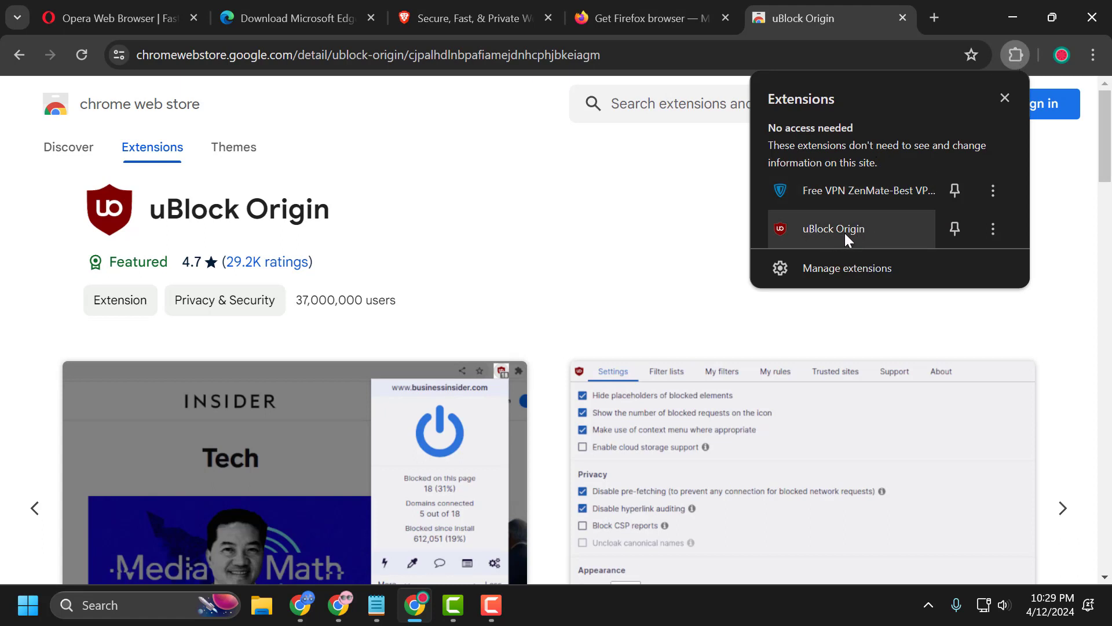
pyautogui.click(954, 232)
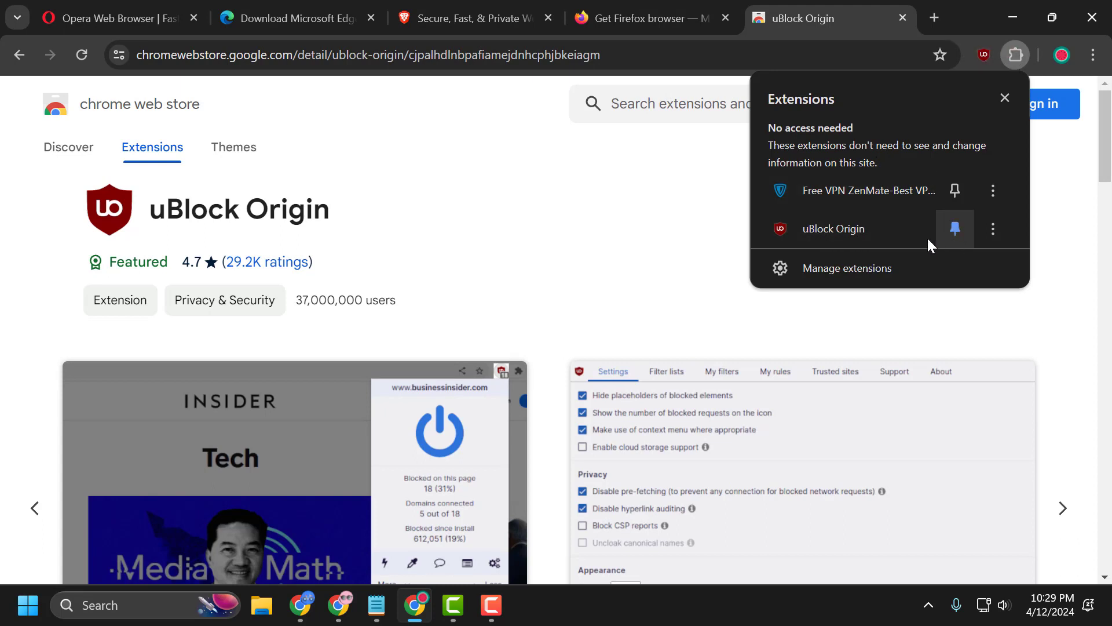
pyautogui.click(874, 227)
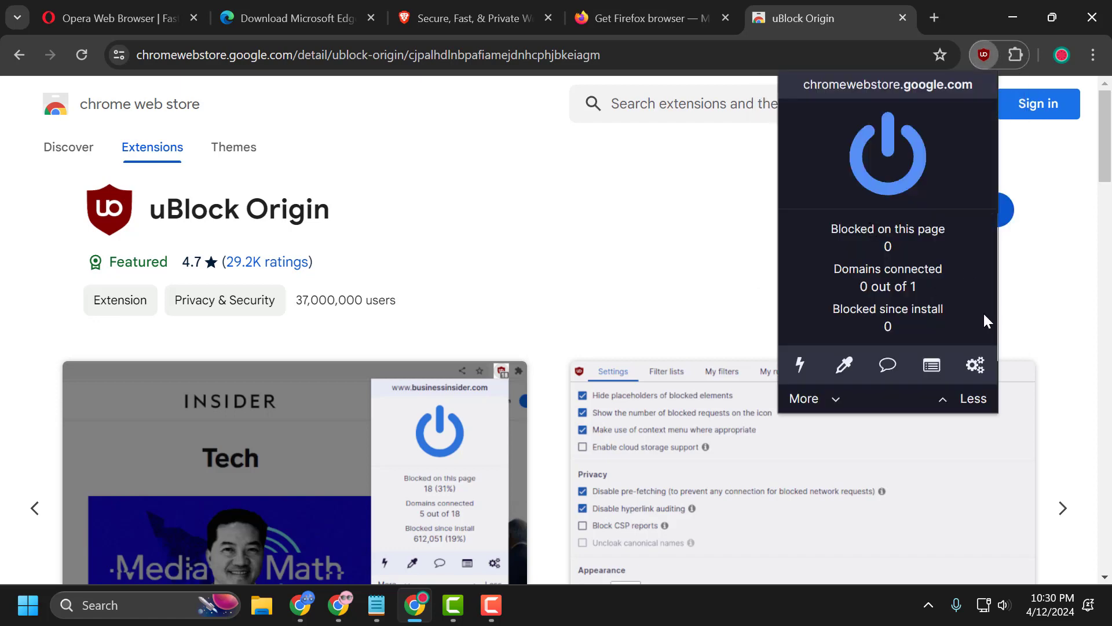
# Open uBlock Origin's My filters tab and select the YouTube filter lines in 2.txt
pyautogui.click(975, 366)
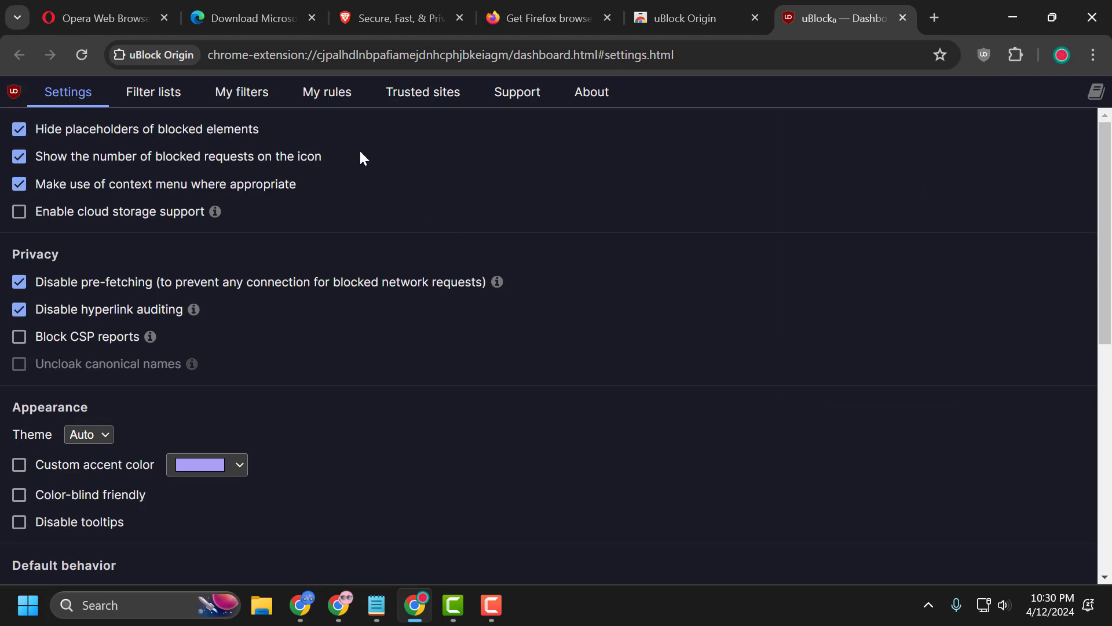
pyautogui.click(249, 97)
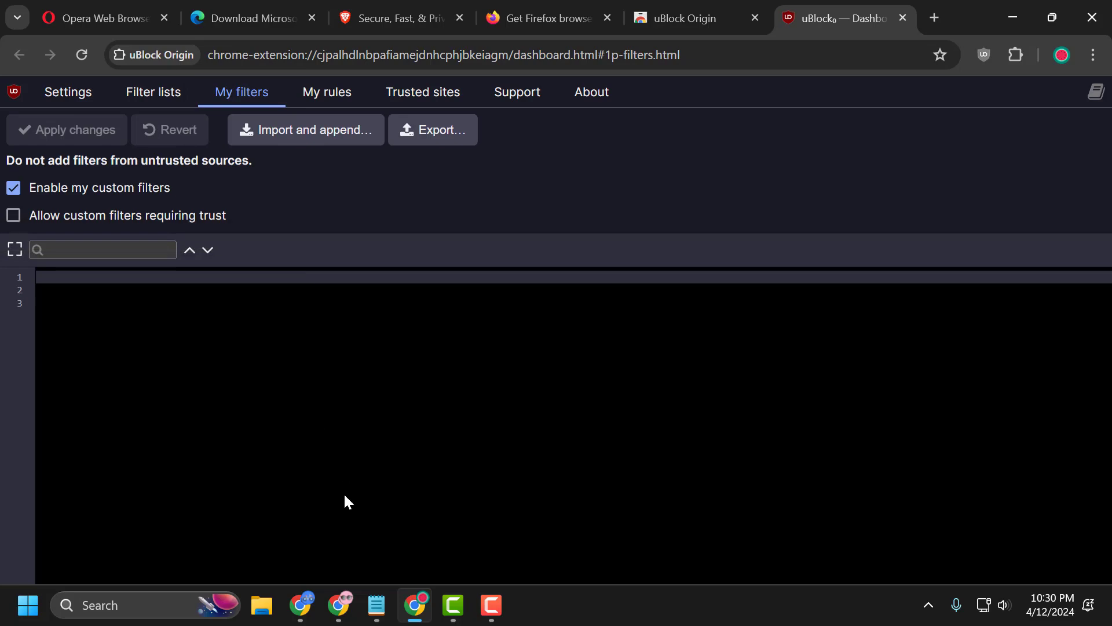
pyautogui.click(377, 605)
pyautogui.moveTo(422, 342); pyautogui.dragTo(346, 292)
# Paste the three youtube.com filter lines into My filters and apply the changes
pyautogui.click(883, 196)
pyautogui.rightClick(68, 276)
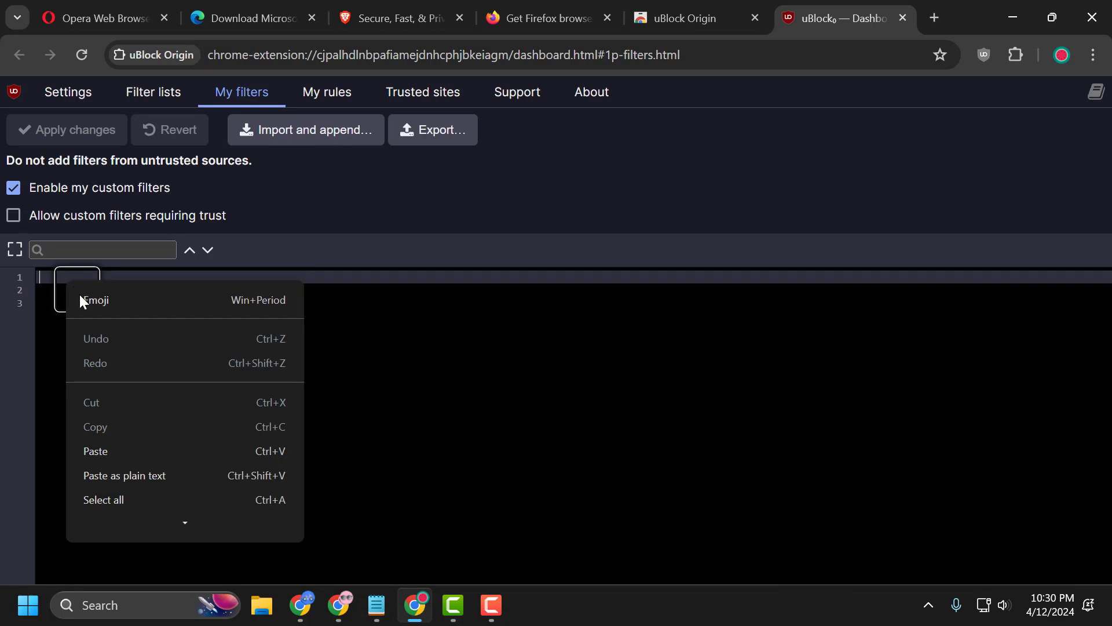
pyautogui.click(109, 451)
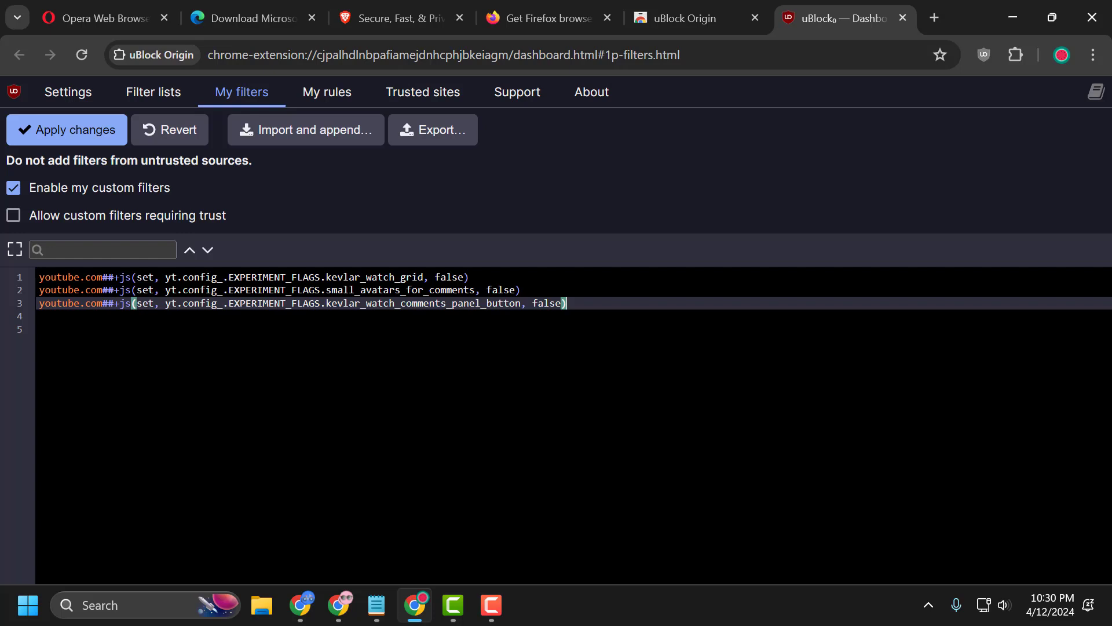
pyautogui.click(79, 132)
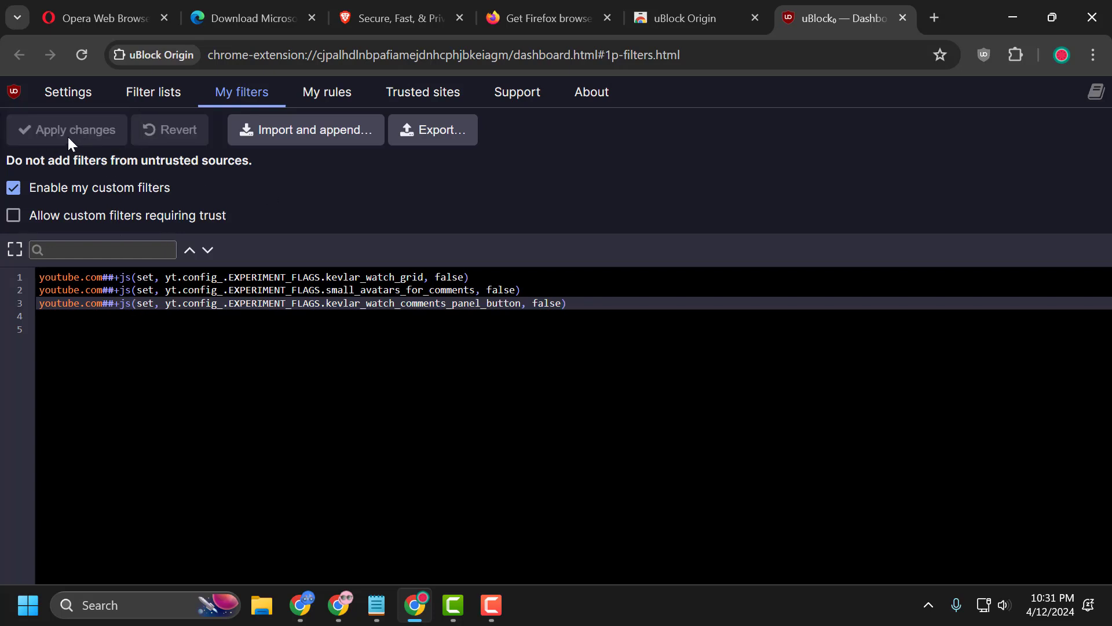
# Close Chrome and relaunch it from the desktop with the second profile
pyautogui.click(1092, 18)
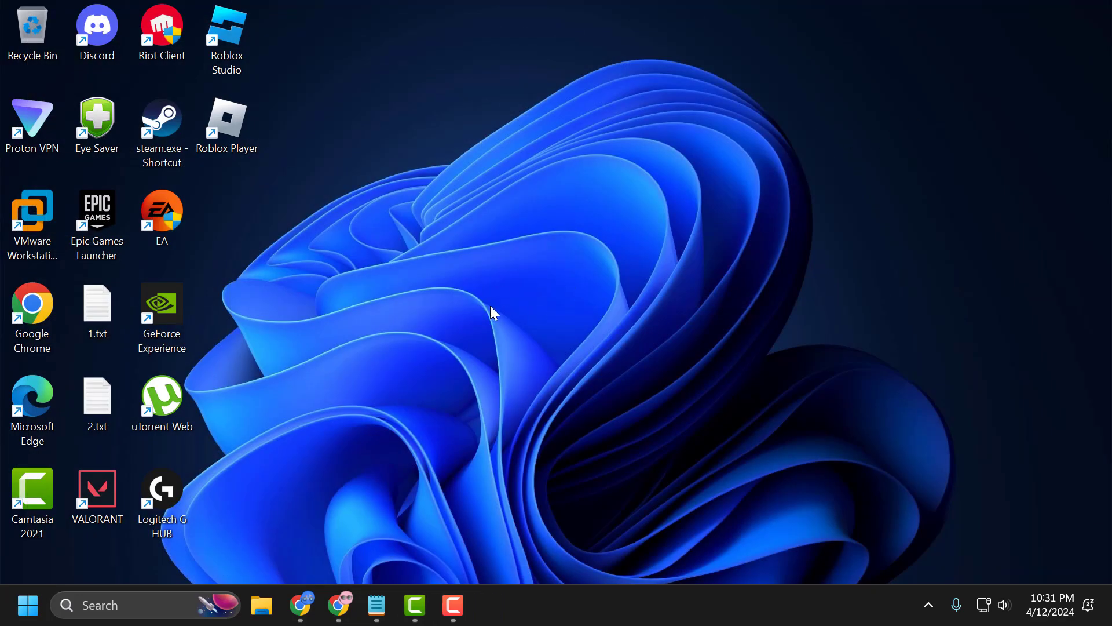
pyautogui.doubleClick(27, 313)
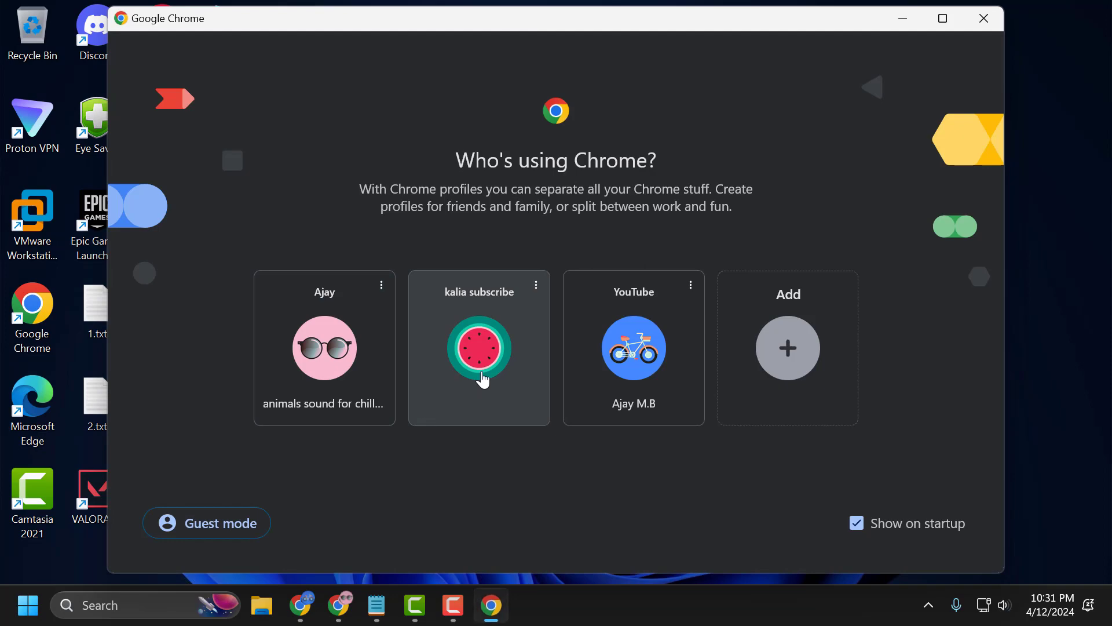
pyautogui.click(480, 348)
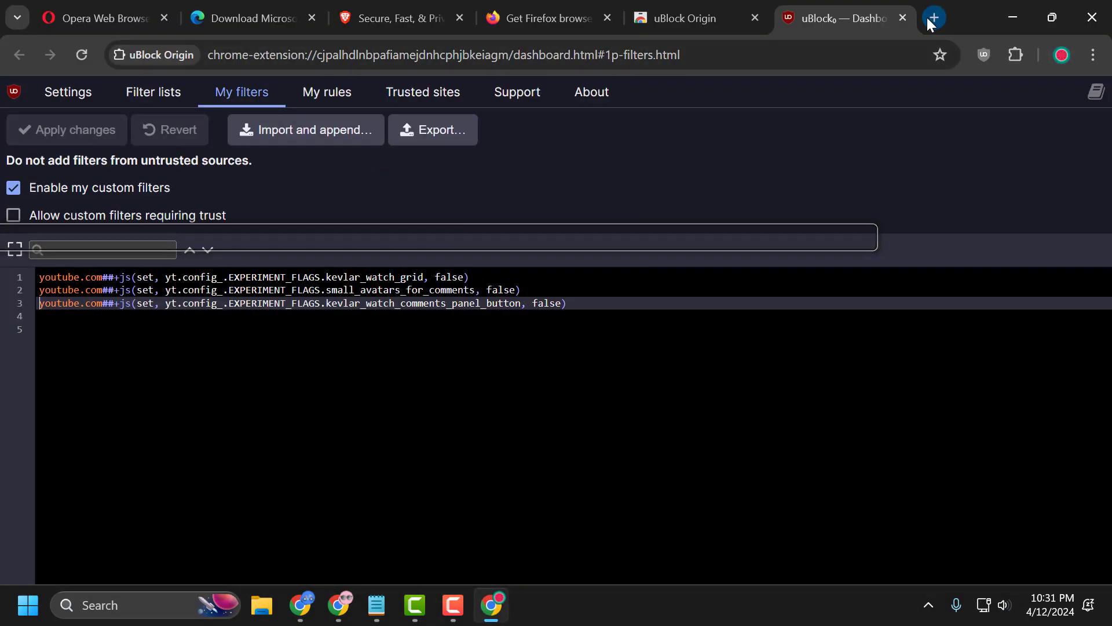
# Start a new tab, close the uBlock dashboard tab, and minimize Chrome
pyautogui.click(934, 18)
pyautogui.click(778, 17)
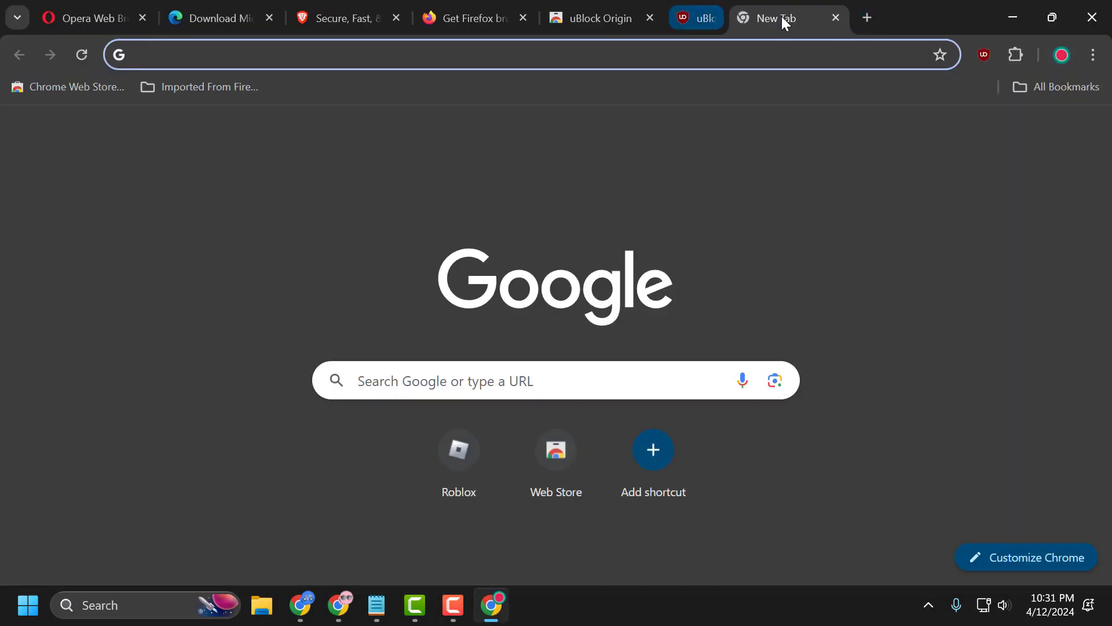
pyautogui.click(1013, 16)
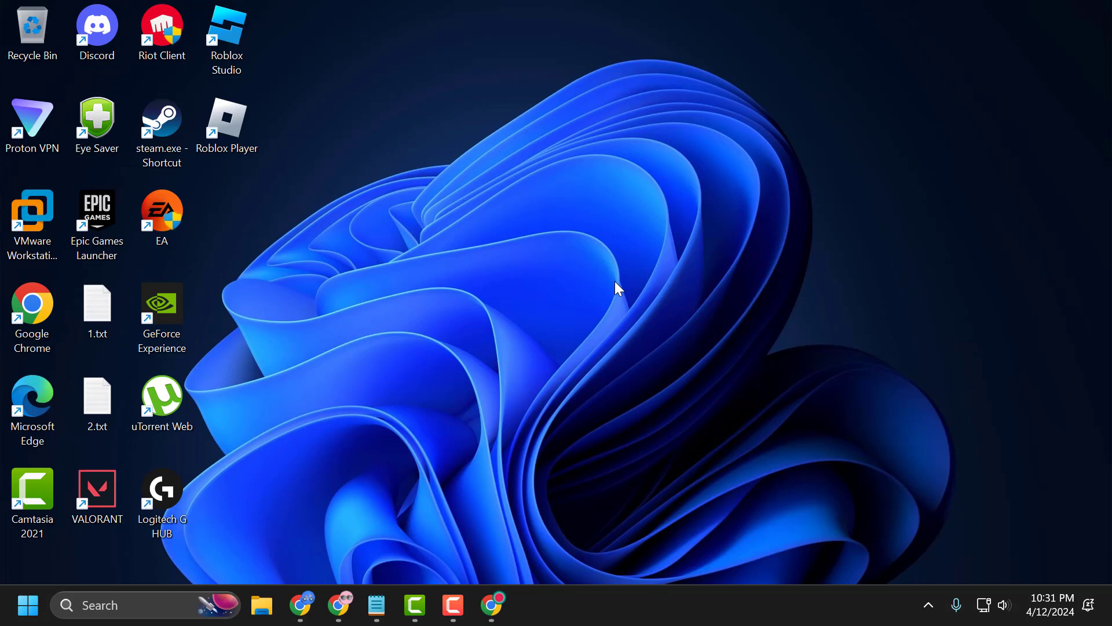
# Restore the other Chrome window and go to youtube.com
pyautogui.click(351, 599)
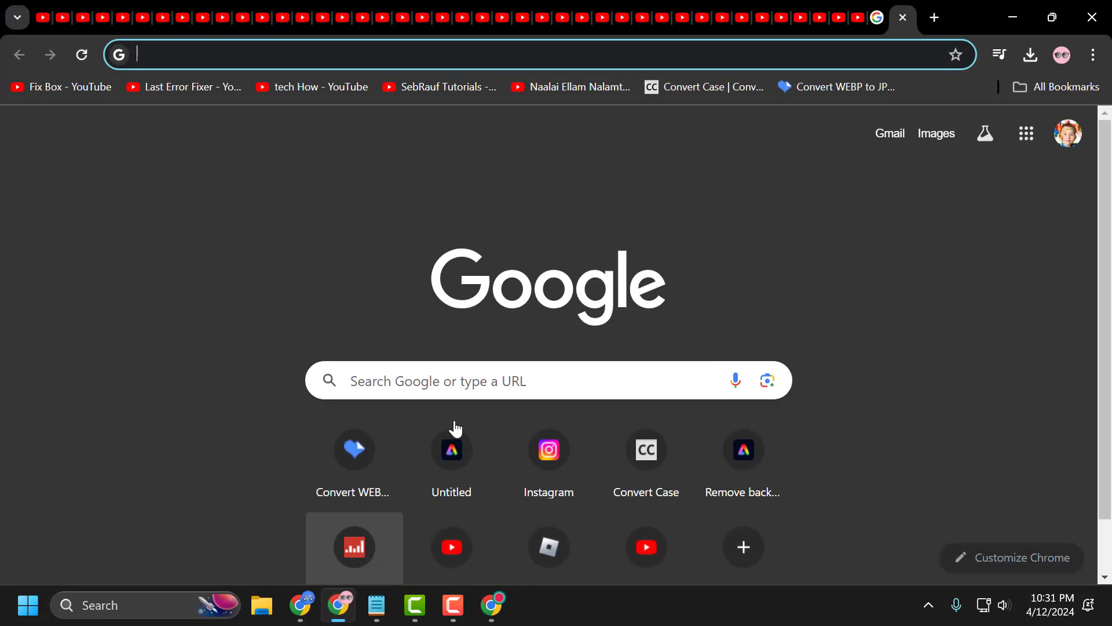
pyautogui.click(581, 52)
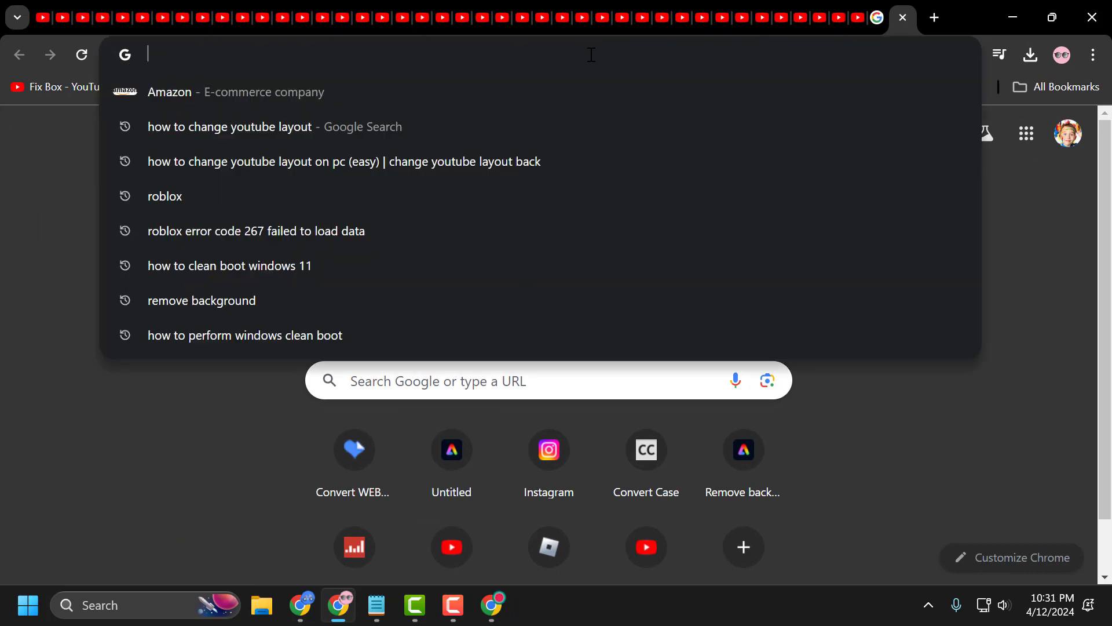
pyautogui.write('youtube.com')
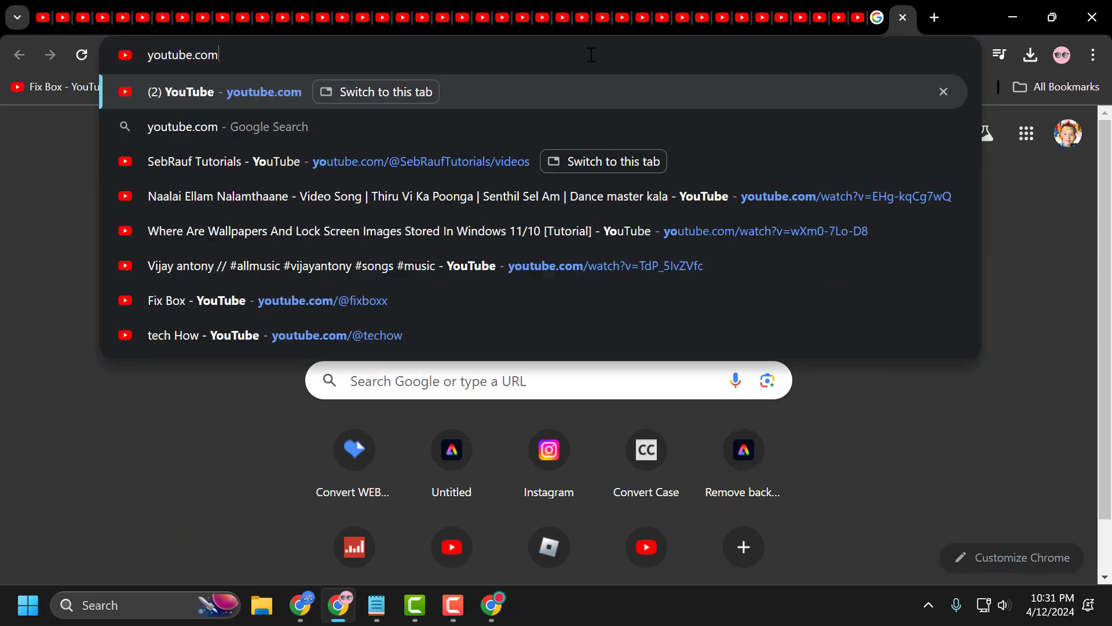
pyautogui.press('Return')
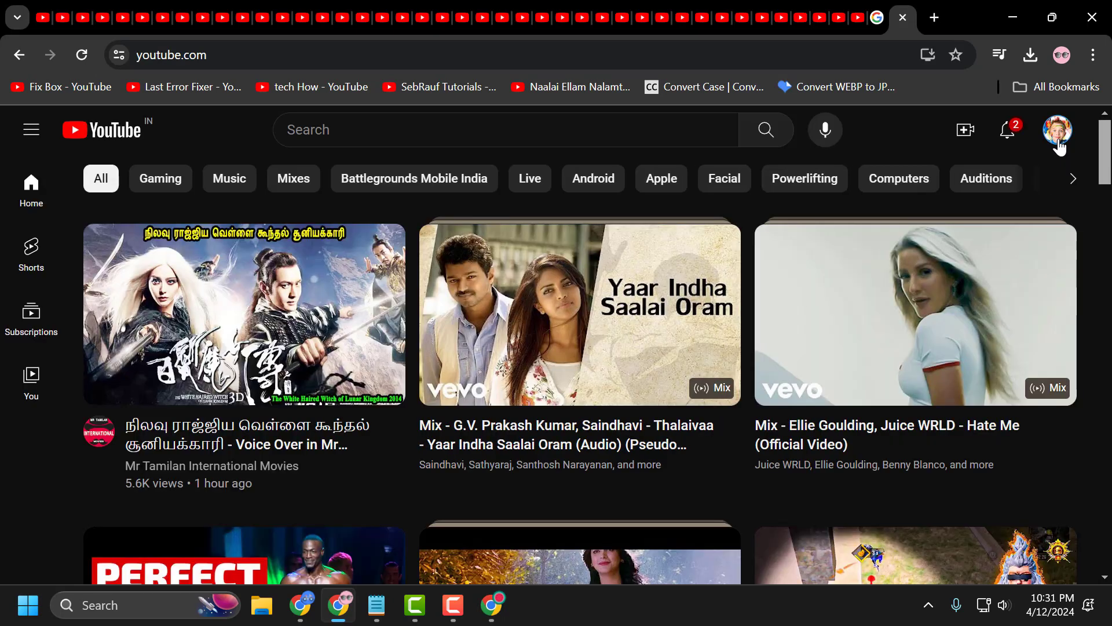
# Start adding a Google account via YouTube's Switch account menu, then minimize Chrome
pyautogui.click(1059, 131)
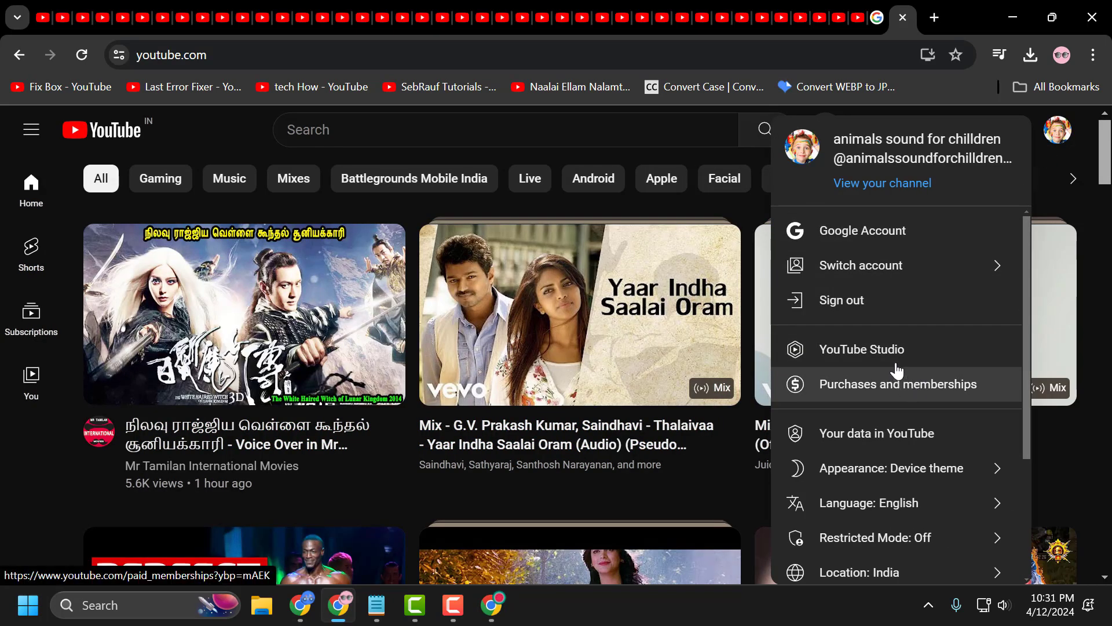
pyautogui.click(905, 270)
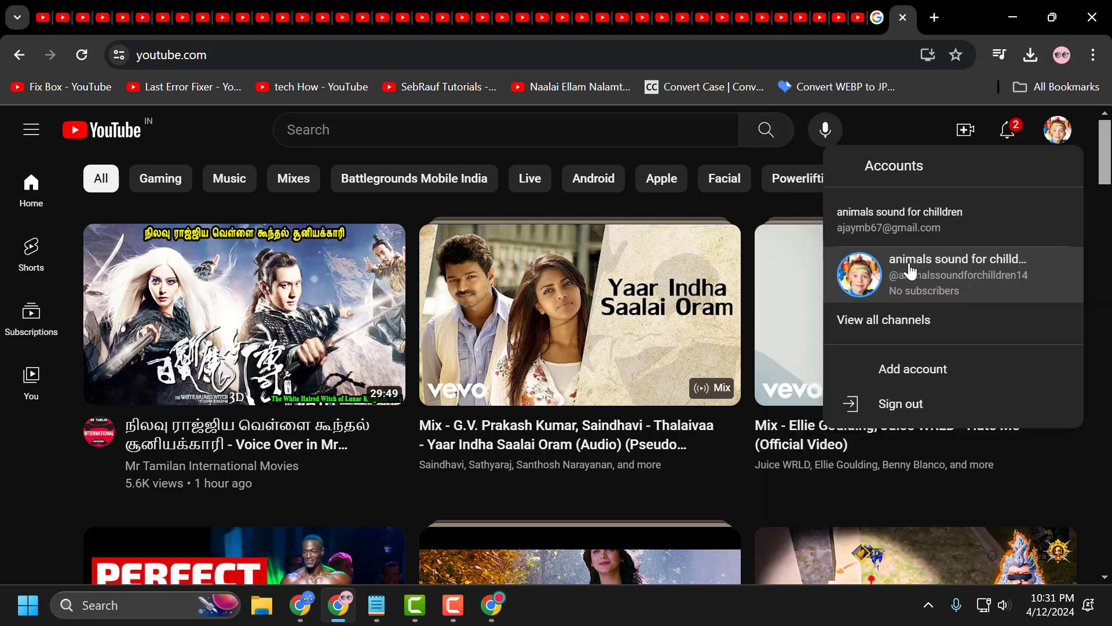
pyautogui.click(960, 376)
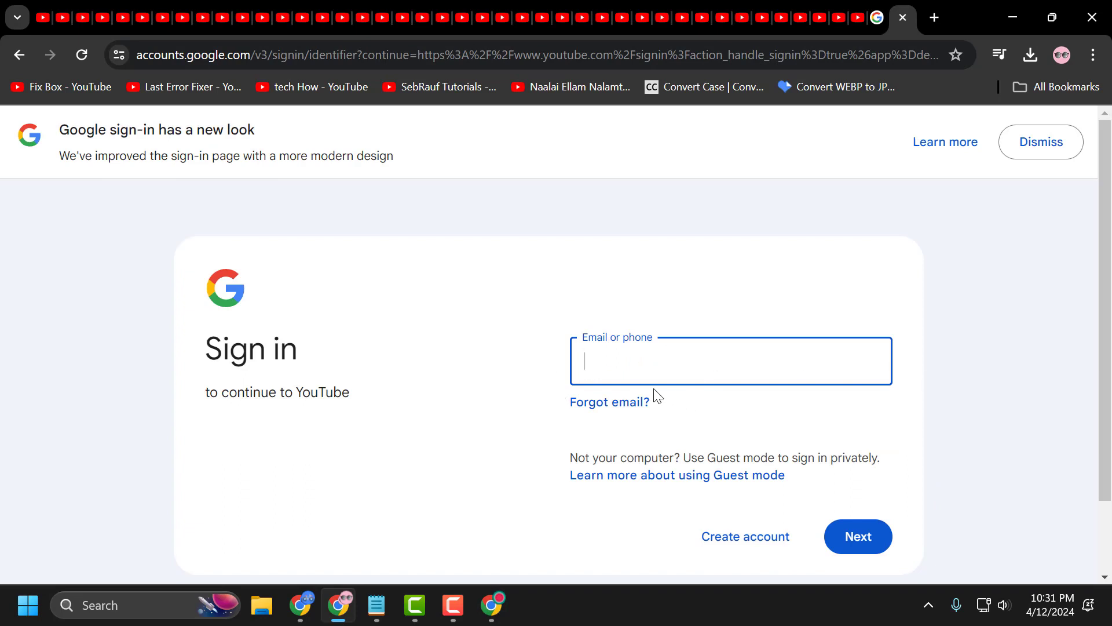
pyautogui.click(658, 366)
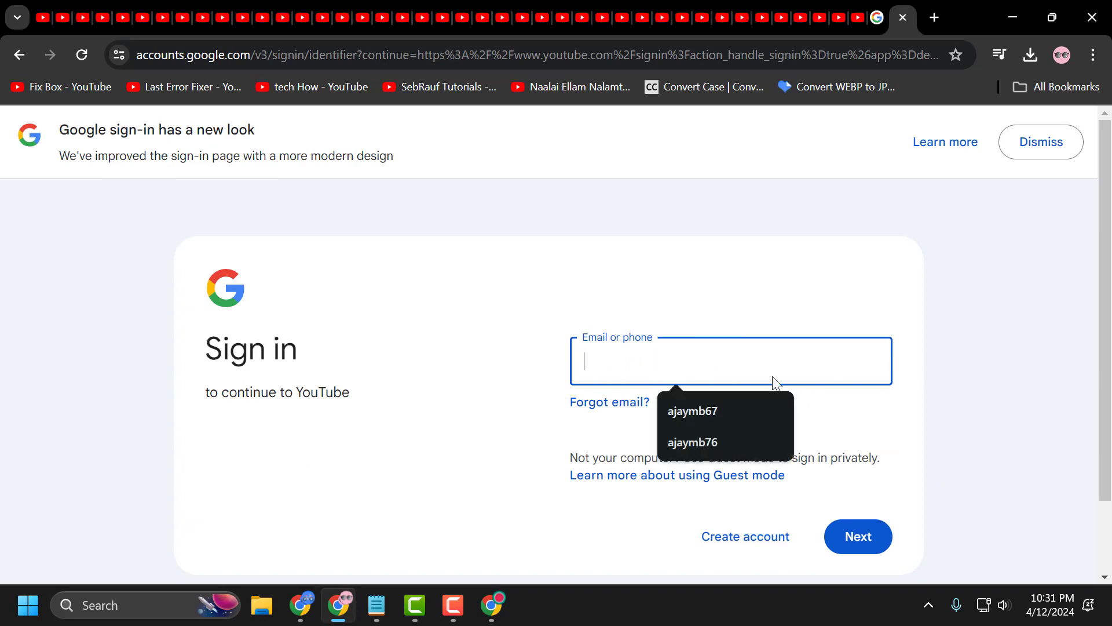
pyautogui.click(920, 377)
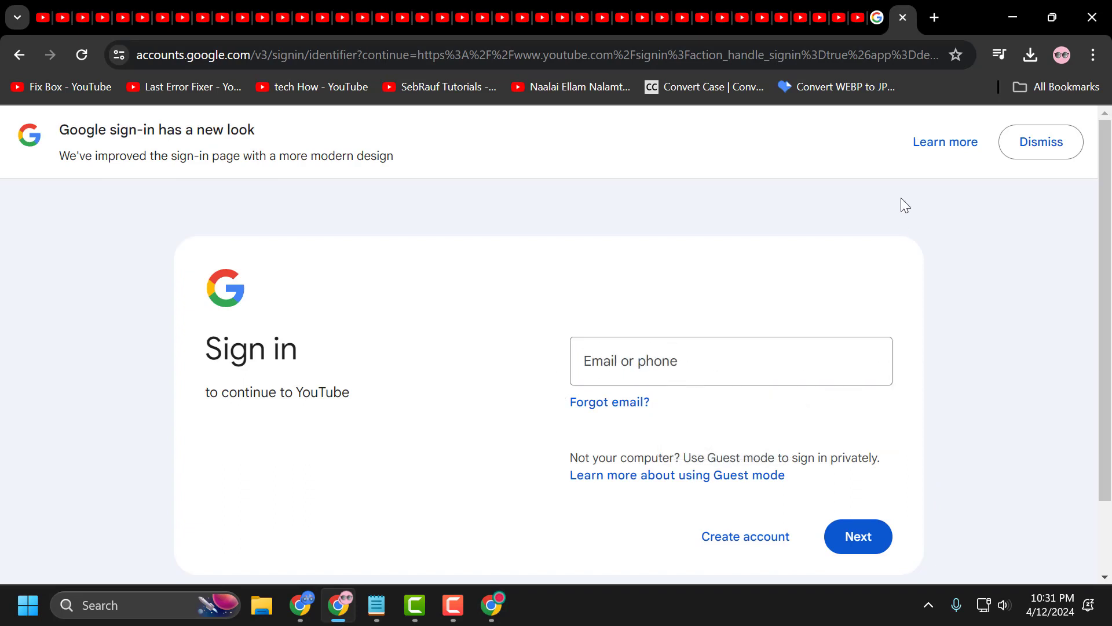
pyautogui.click(1015, 16)
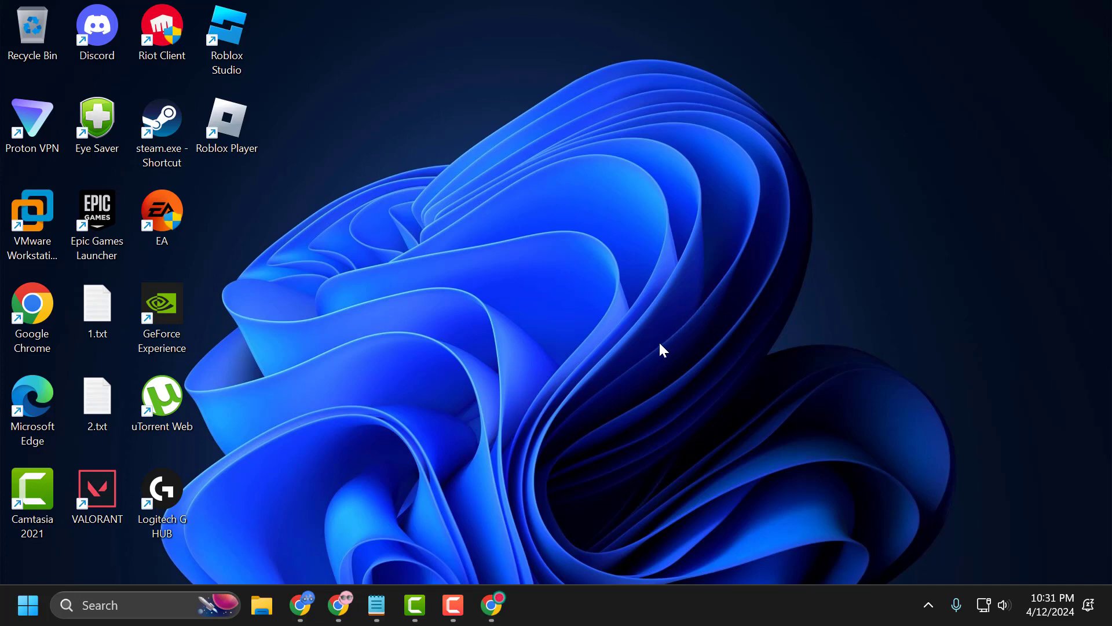
pyautogui.moveTo(492, 605)
pyautogui.click(506, 543)
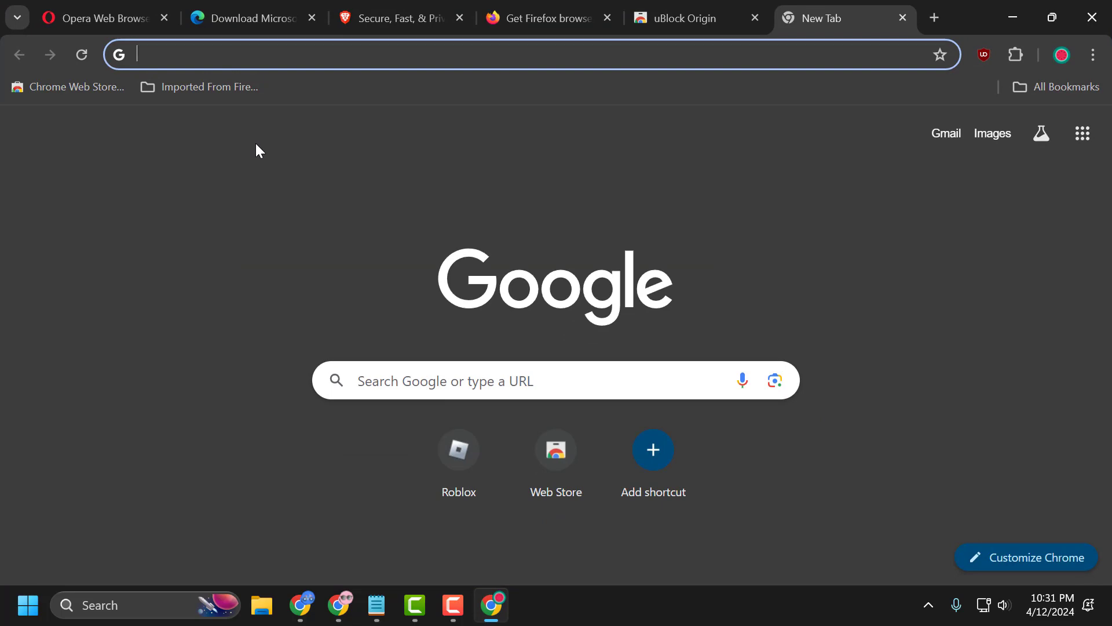
pyautogui.click(102, 10)
pyautogui.moveTo(255, 121)
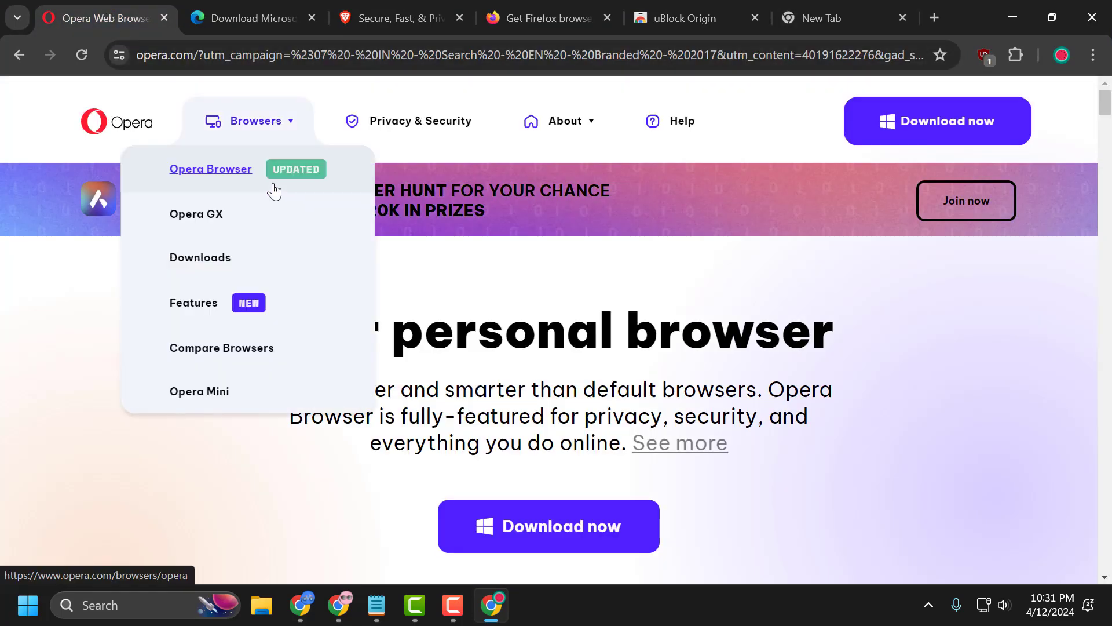
pyautogui.click(252, 17)
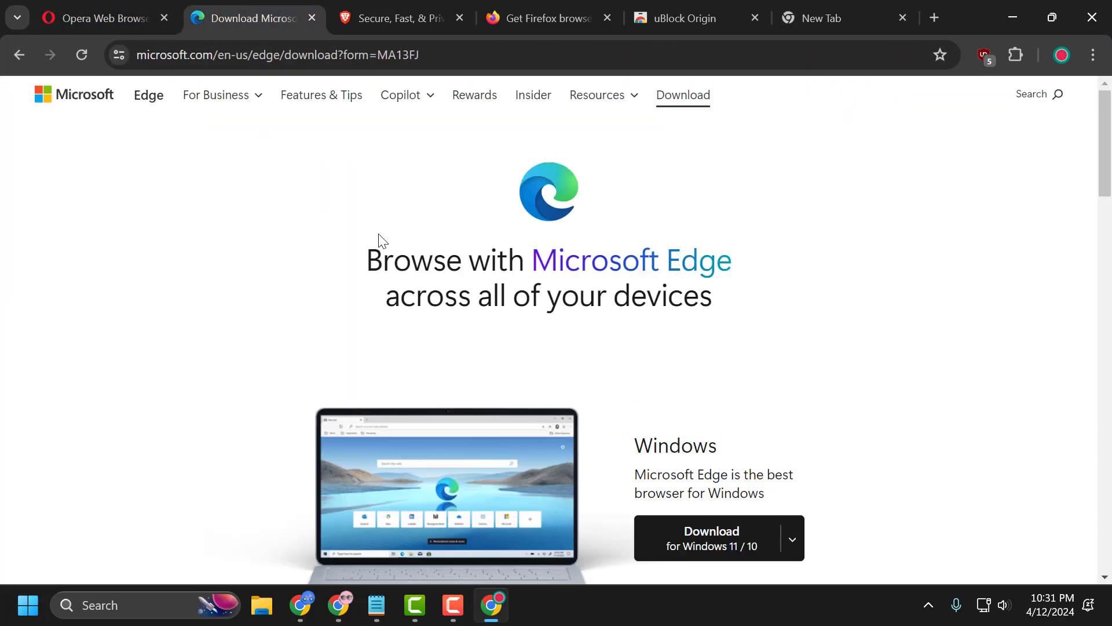
pyautogui.click(430, 20)
pyautogui.click(527, 22)
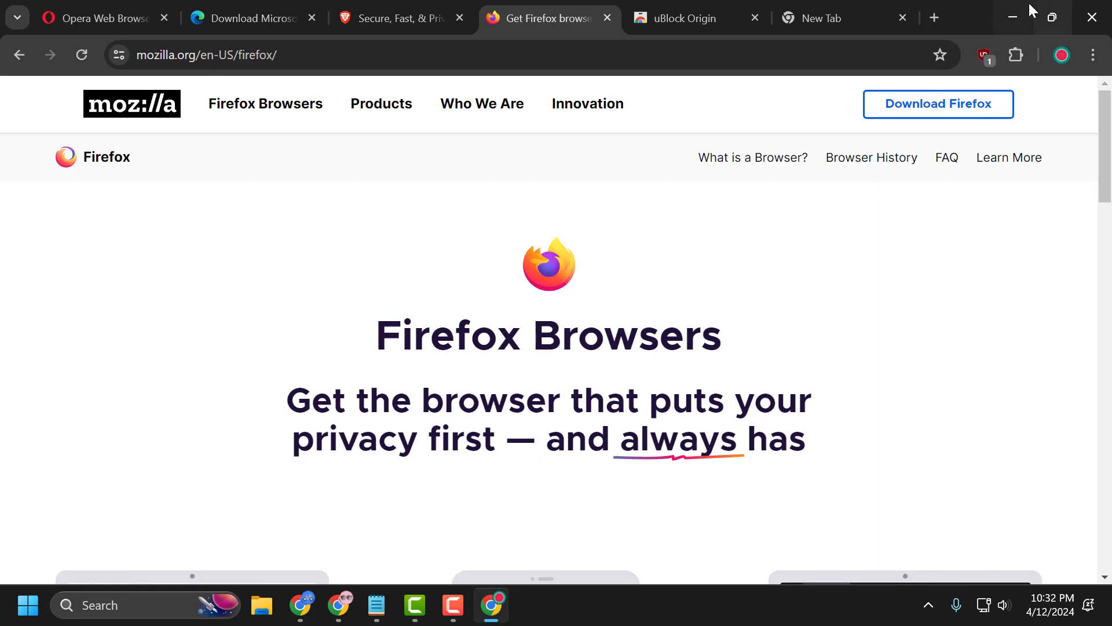
pyautogui.click(1012, 17)
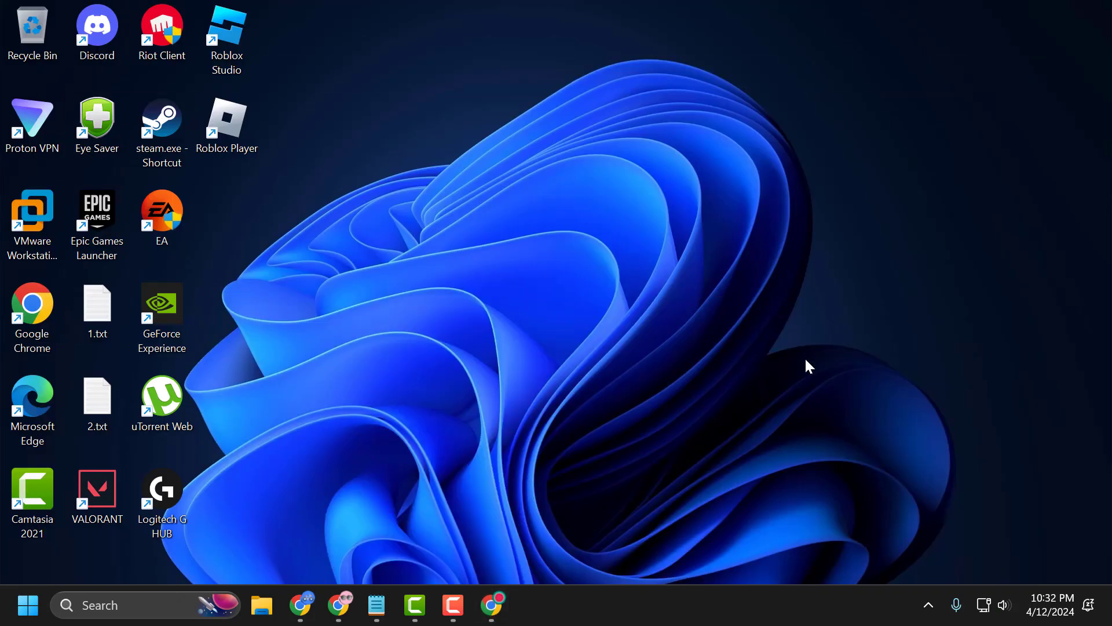